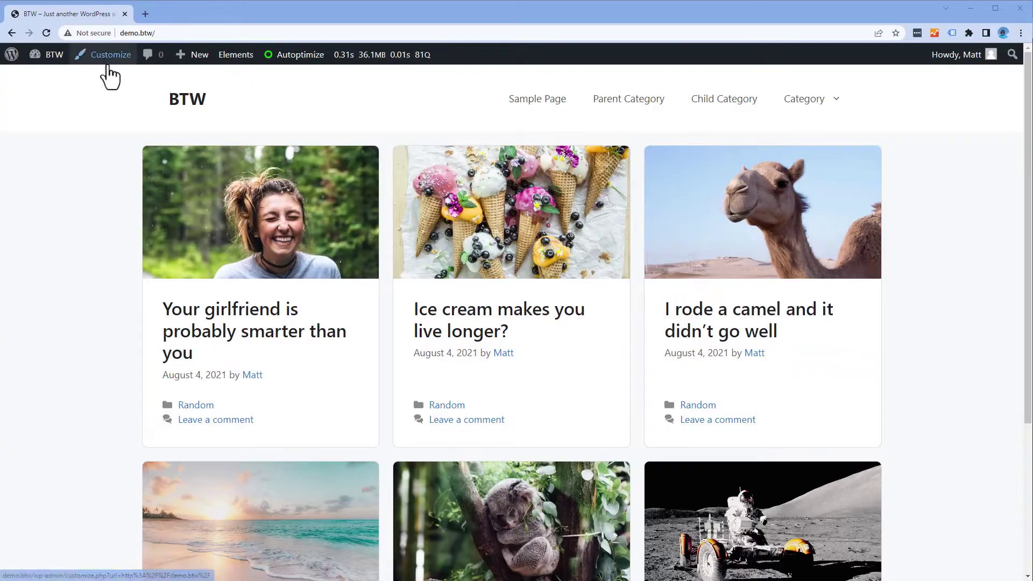
Open Customize from the admin bar and go to its Additional CSS section
{"action": "left_click", "coordinate": [109, 67]}
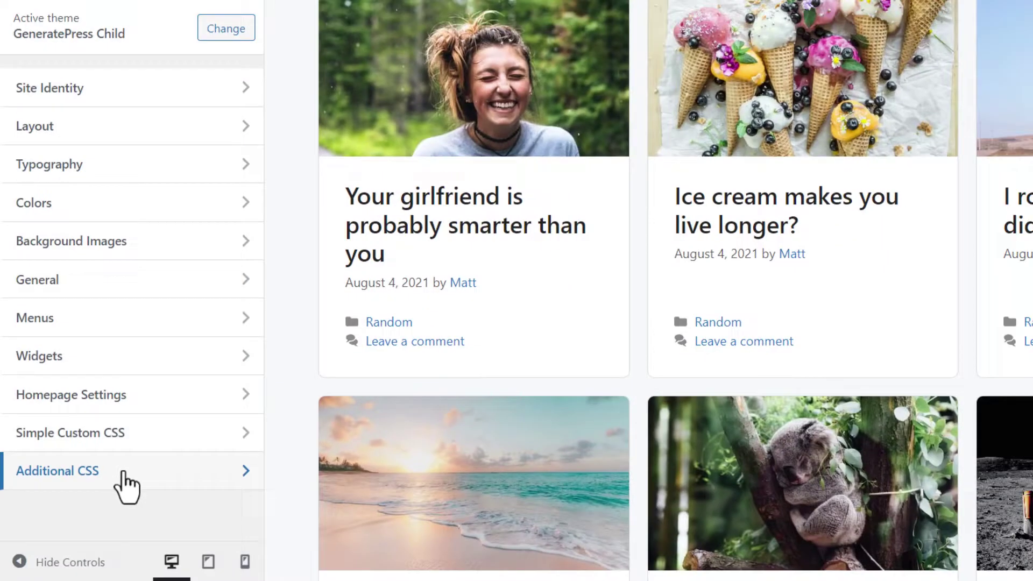
{"action": "left_click", "coordinate": [95, 496]}
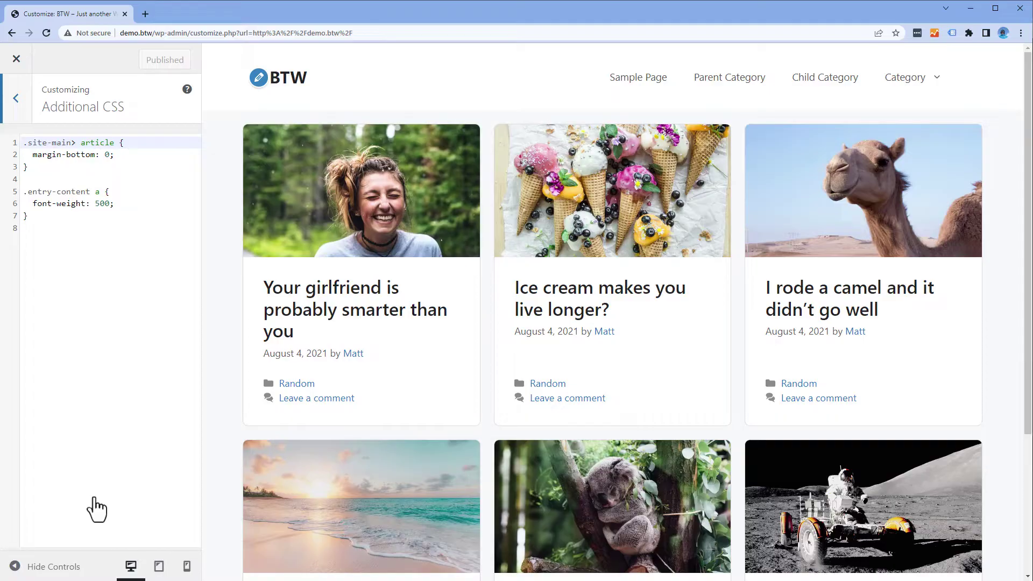
Add a body rule with background-color #333 and preview it at tablet and phone widths
{"action": "left_click", "coordinate": [53, 221]}
{"action": "key", "text": "Return"}
{"action": "key", "text": "Return"}
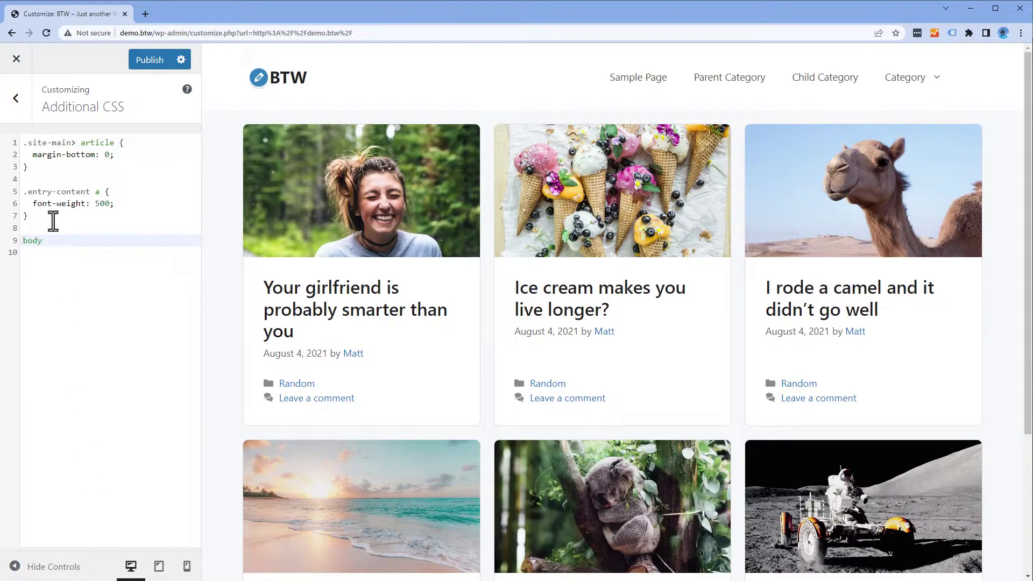
{"action": "type", "text": "body {"}
{"action": "key", "text": "Return"}
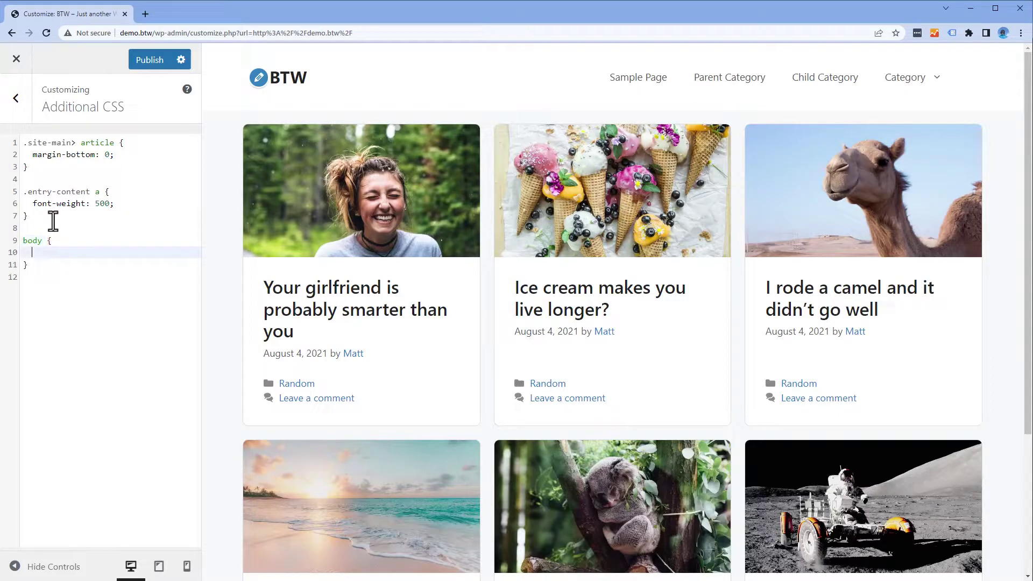
{"action": "type", "text": "background-color: #333;"}
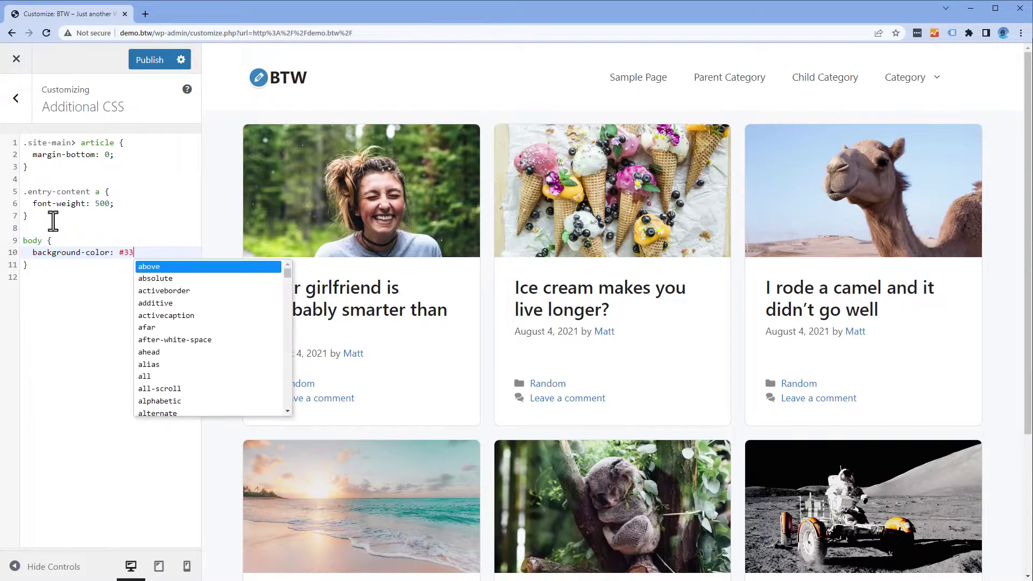
{"action": "left_click", "coordinate": [159, 567]}
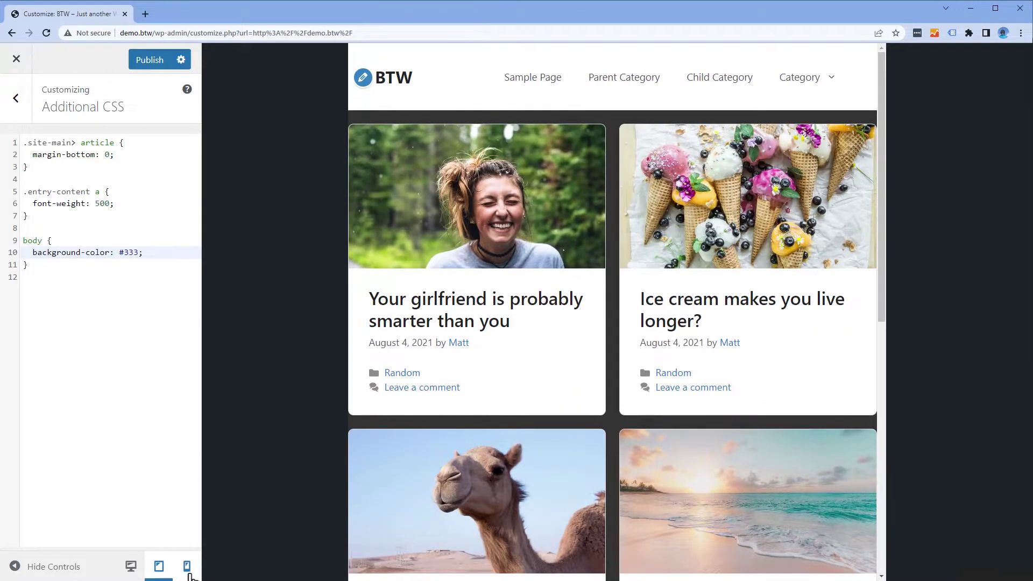
{"action": "left_click", "coordinate": [188, 567]}
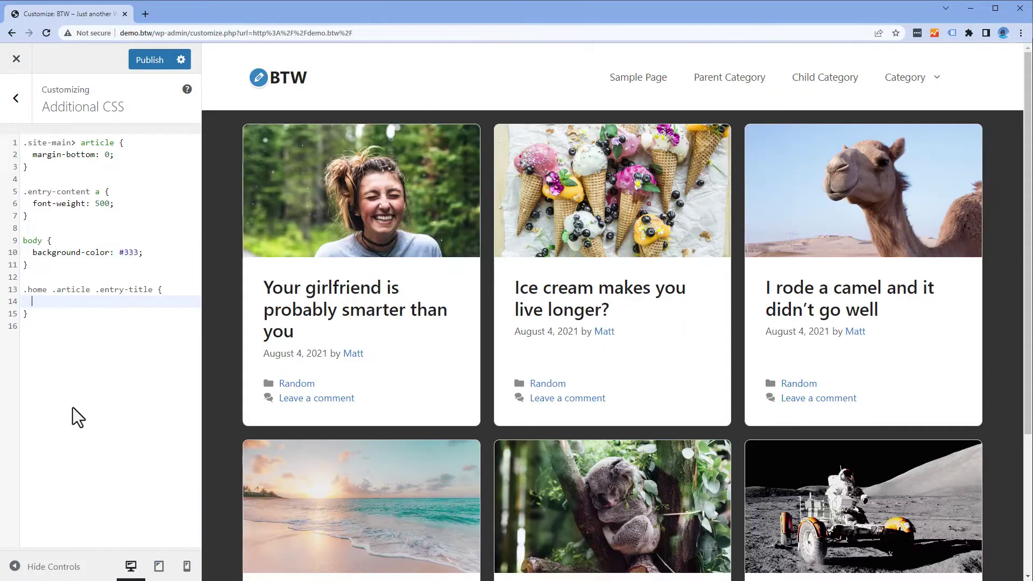
Give the post title rule font-weight 500 and start an h2 rule with colour #40983
{"action": "type", "text": "font-"}
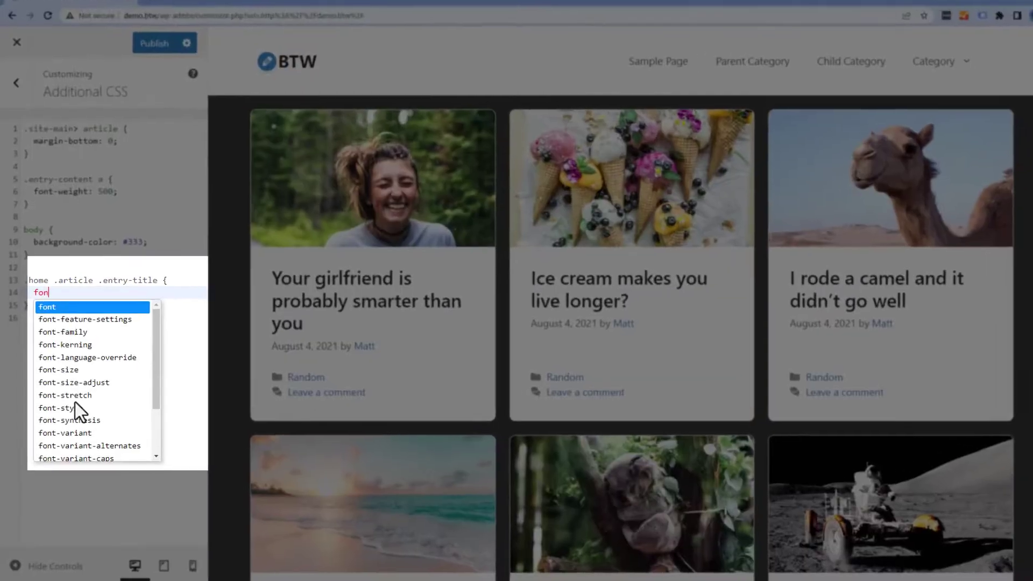
{"action": "type", "text": "we"}
{"action": "key", "text": "Return"}
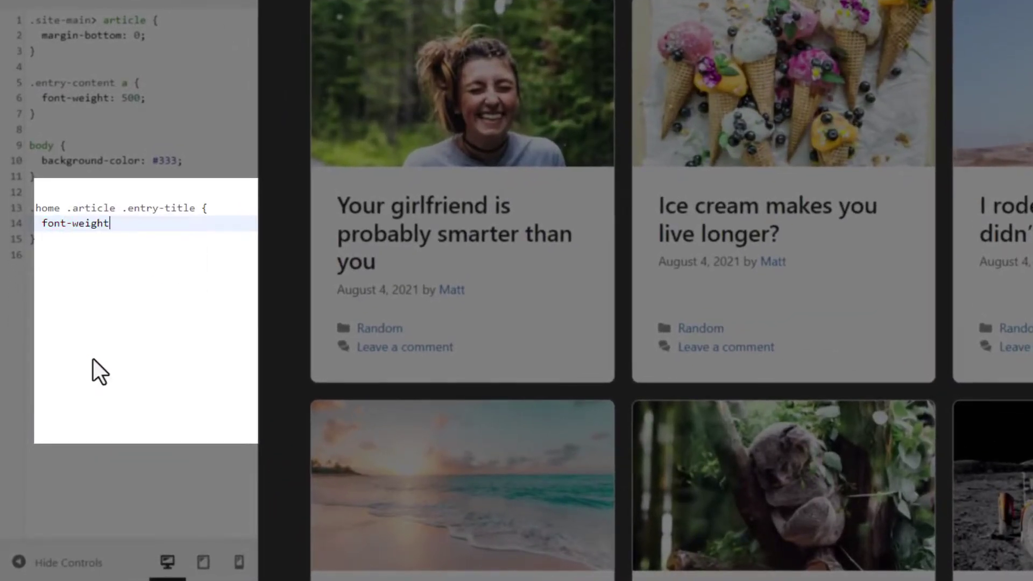
{"action": "type", "text": ": 500;"}
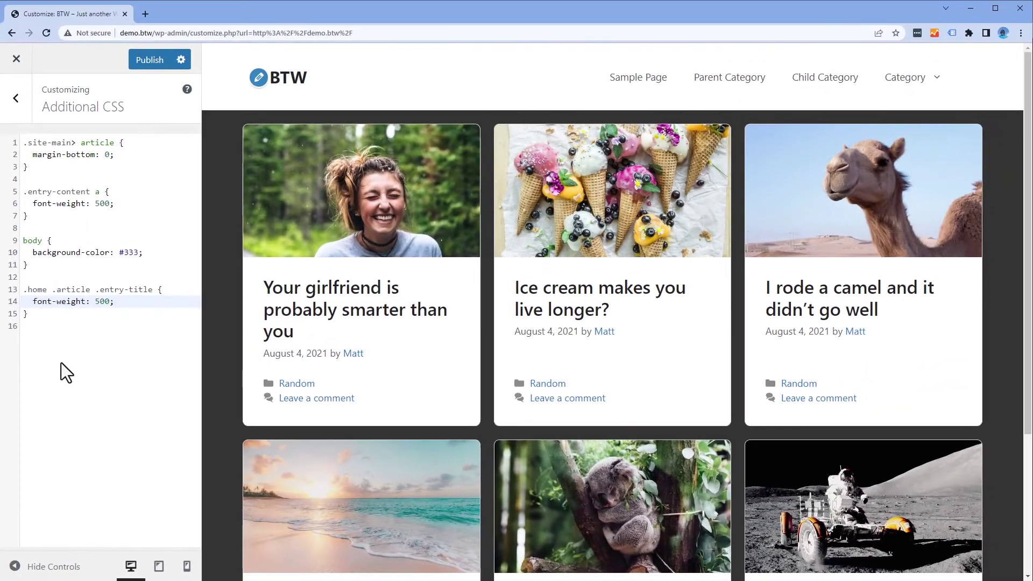
{"action": "left_click", "coordinate": [63, 239]}
{"action": "key", "text": "Return"}
{"action": "key", "text": "Return"}
{"action": "type", "text": "h2 {"}
{"action": "key", "text": "Return"}
{"action": "type", "text": "coo"}
{"action": "type", "text": "lor"}
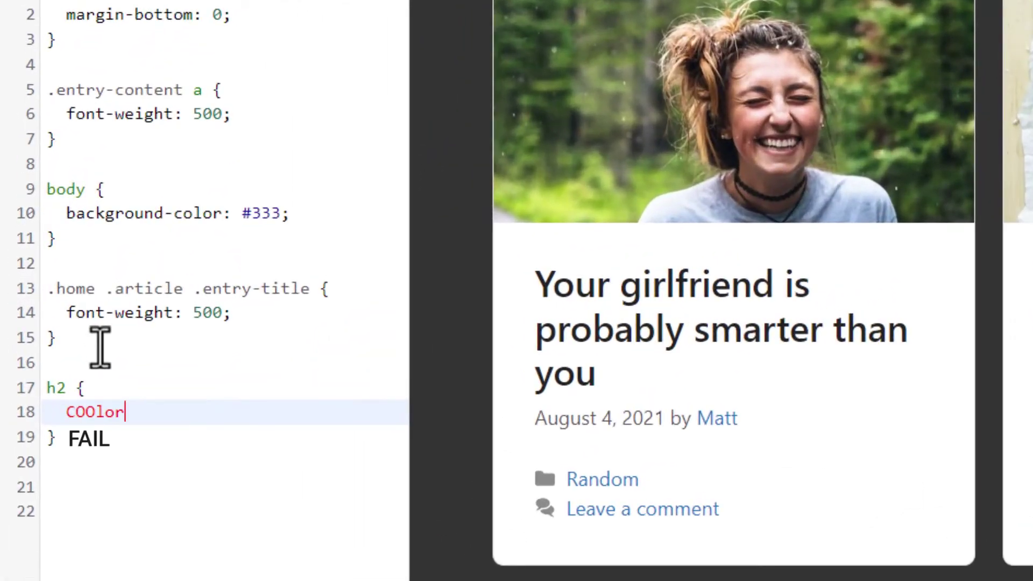
{"action": "type", "text": ": #40983"}
{"action": "key", "text": "Return"}
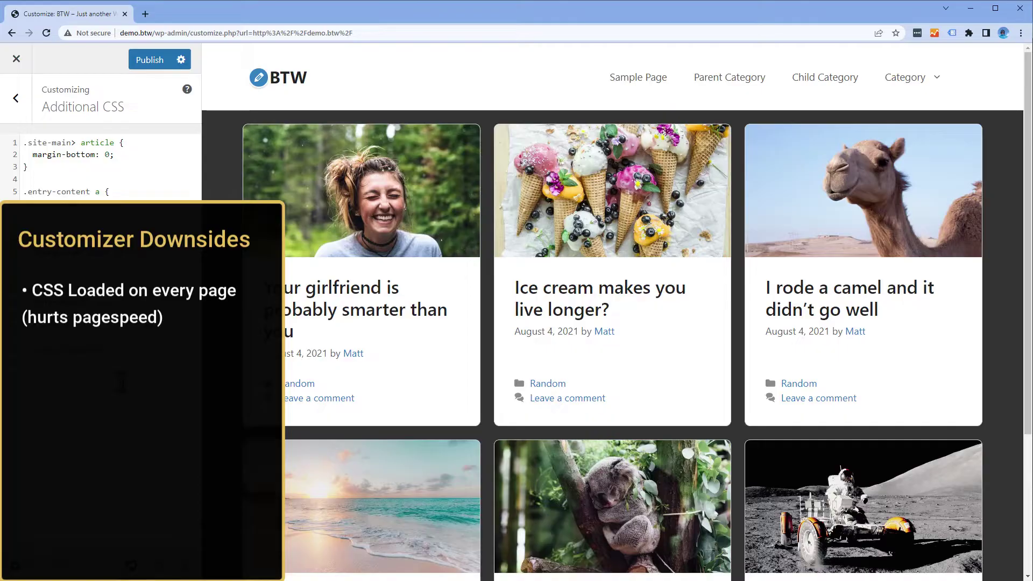
Inspect the first post title's markup and CSS in the browser's developer tools
{"action": "right_click", "coordinate": [317, 283]}
{"action": "left_click", "coordinate": [355, 410]}
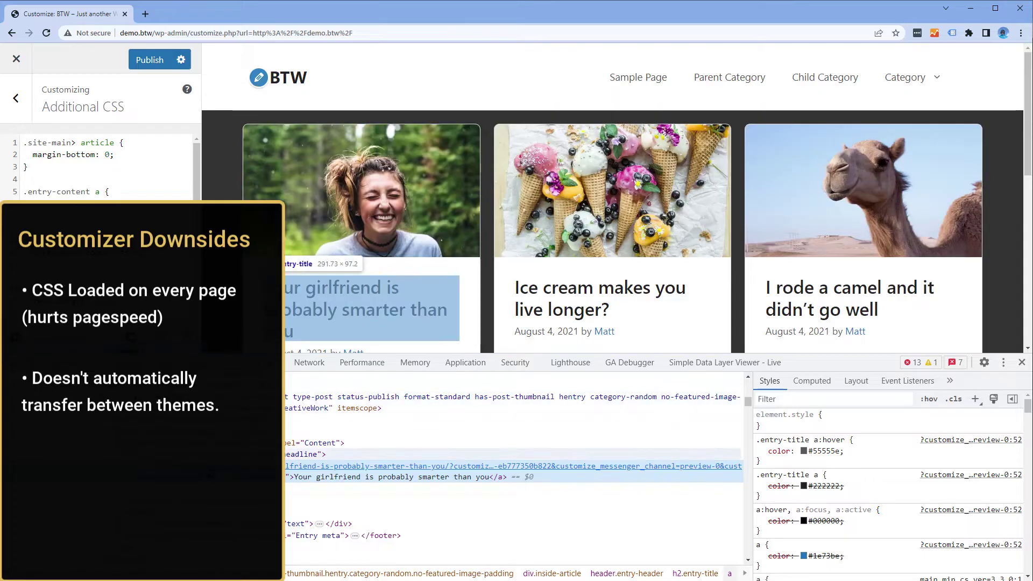
{"action": "scroll", "coordinate": [108, 167], "scroll_direction": "down", "scroll_amount": 2}
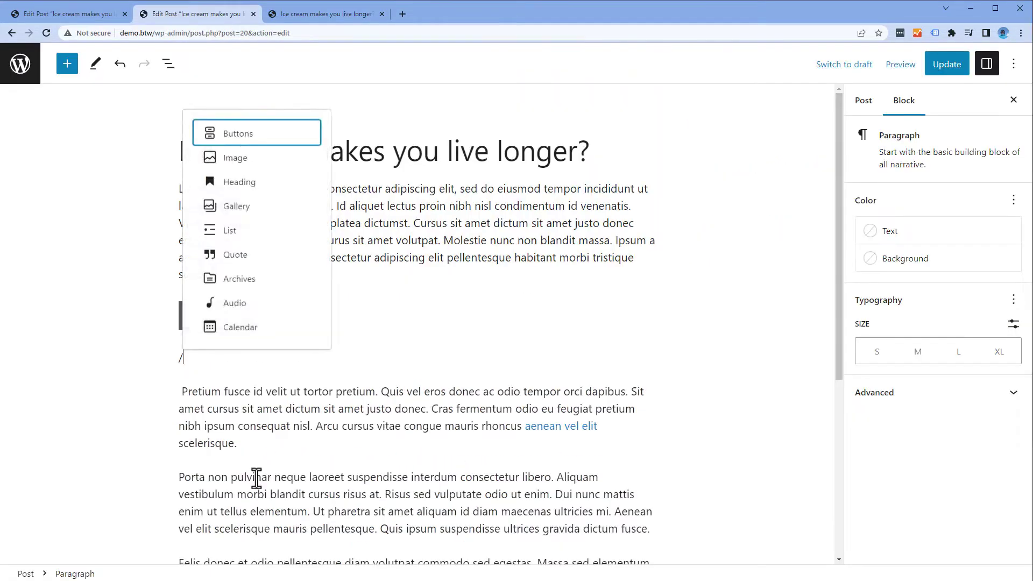
Insert a Custom HTML block with /html and paste a style element into it
{"action": "type", "text": "html"}
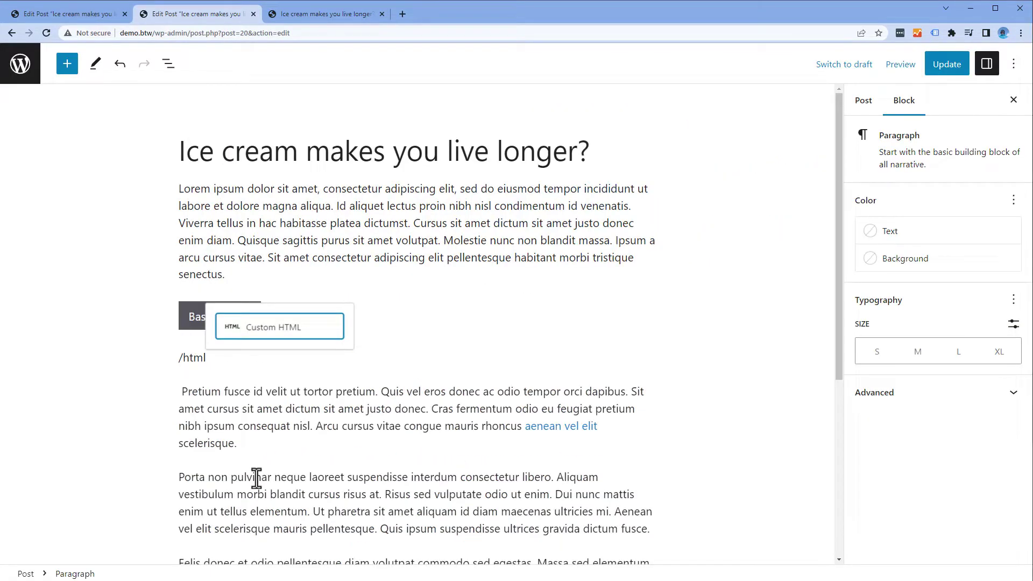
{"action": "key", "text": "Return"}
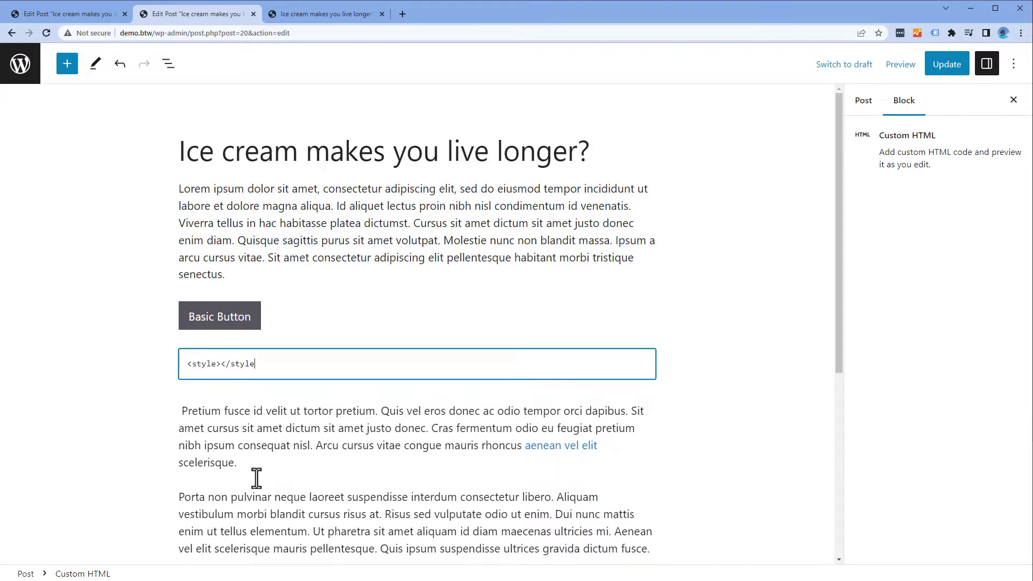
{"action": "key", "text": "ctrl+a"}
{"action": "type", "text": "<style> /* Add your custom CSS here */ </style>"}
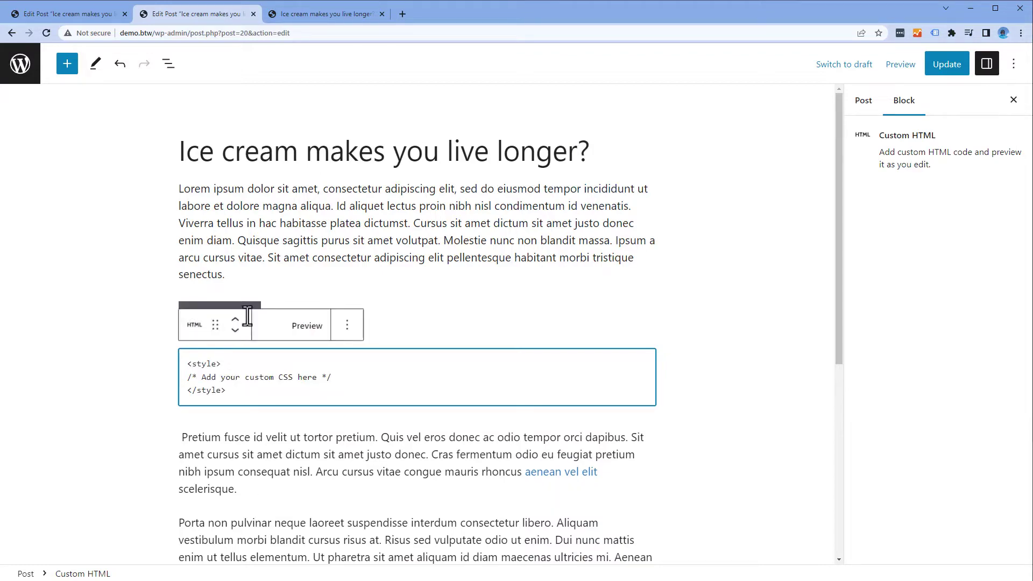
{"action": "scroll", "coordinate": [606, 441], "scroll_direction": "down", "scroll_amount": 2}
{"action": "key", "text": "Return"}
Style .wp-block-button a with #f6cde1 background, 2px solid #333 border, #333 text and 0 2px 0 #333 shadow
{"action": "type", "text": ".wp-block-button a {"}
{"action": "key", "text": "Return"}
{"action": "type", "text": "background-color: #f6cde1;"}
{"action": "key", "text": "Return"}
{"action": "type", "text": "border: 2px solid #333;"}
{"action": "key", "text": "Return"}
{"action": "type", "text": "color: #333;"}
{"action": "key", "text": "Return"}
{"action": "type", "text": "box-shadow: 0 2px 0 #333;"}
{"action": "key", "text": "Return"}
{"action": "type", "text": "}"}
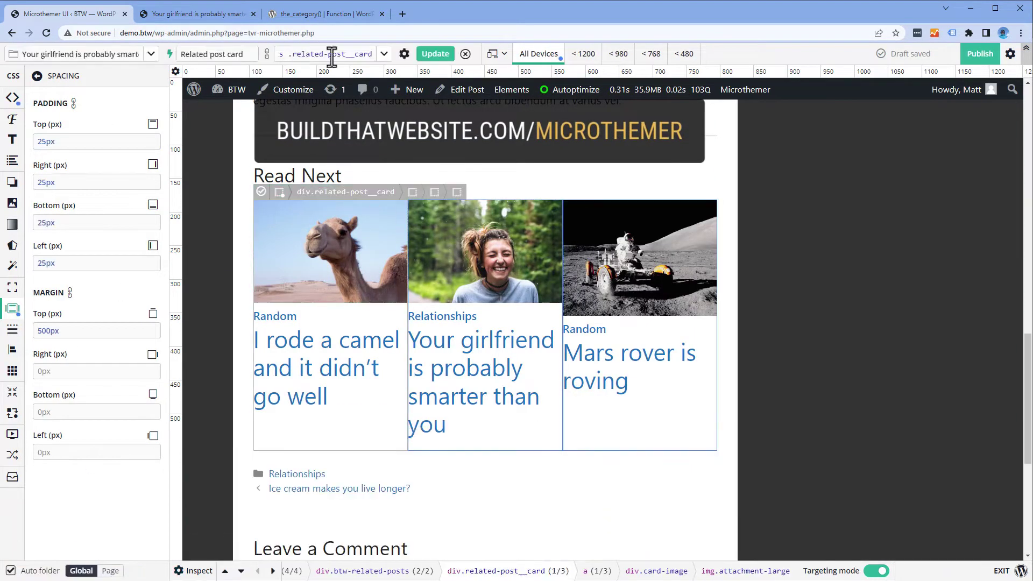
Apply the 25px card padding, then open the card image dimensions and the grid's row gap
{"action": "left_click", "coordinate": [435, 53]}
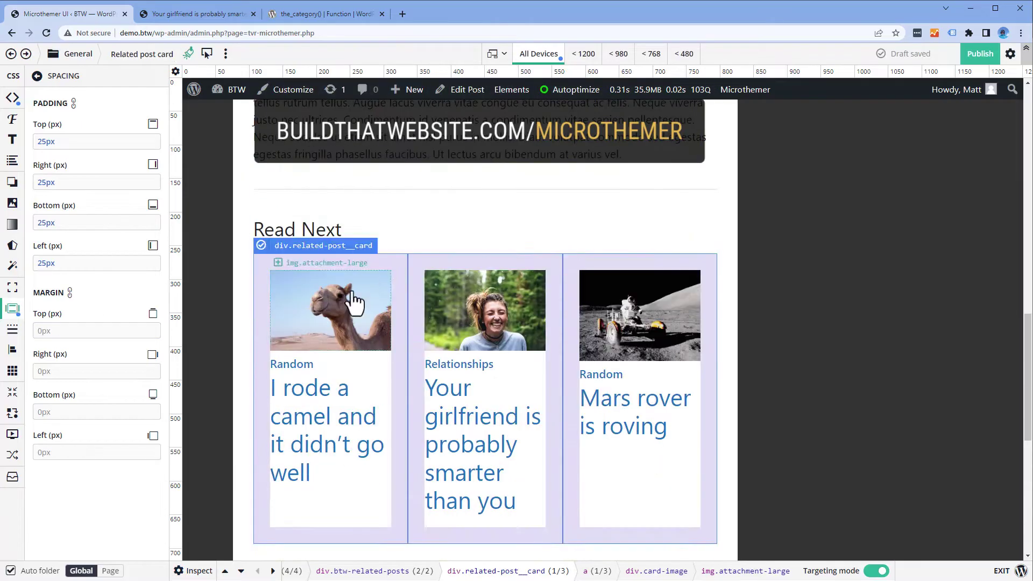
{"action": "left_click", "coordinate": [353, 300]}
{"action": "left_click", "coordinate": [12, 287]}
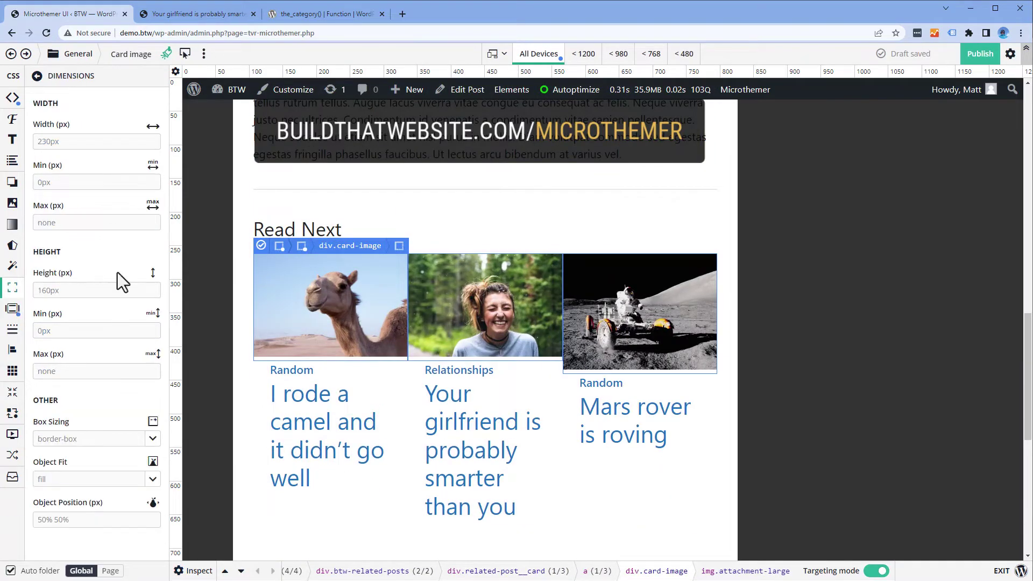
{"action": "left_click", "coordinate": [60, 424]}
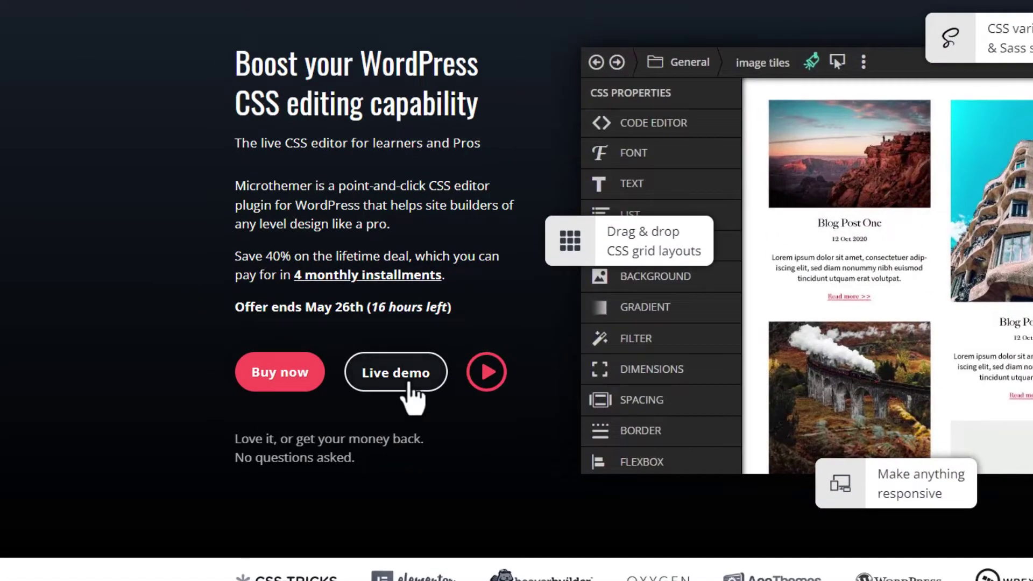
In the Microthemer live demo, make the Page builder integration heading link blue
{"action": "left_click", "coordinate": [409, 386]}
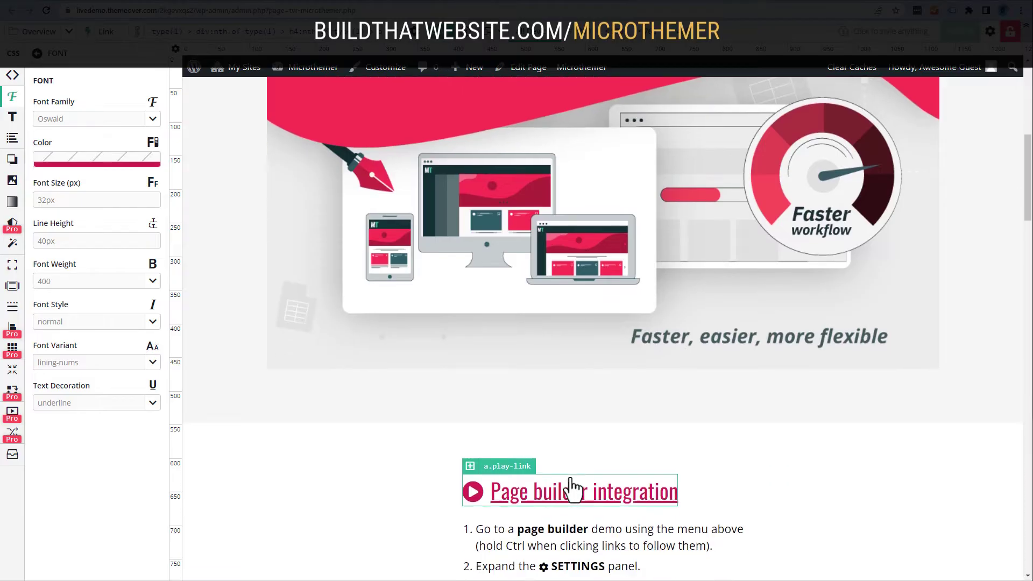
{"action": "scroll", "coordinate": [574, 487], "scroll_direction": "down", "scroll_amount": 4}
{"action": "left_click", "coordinate": [496, 350]}
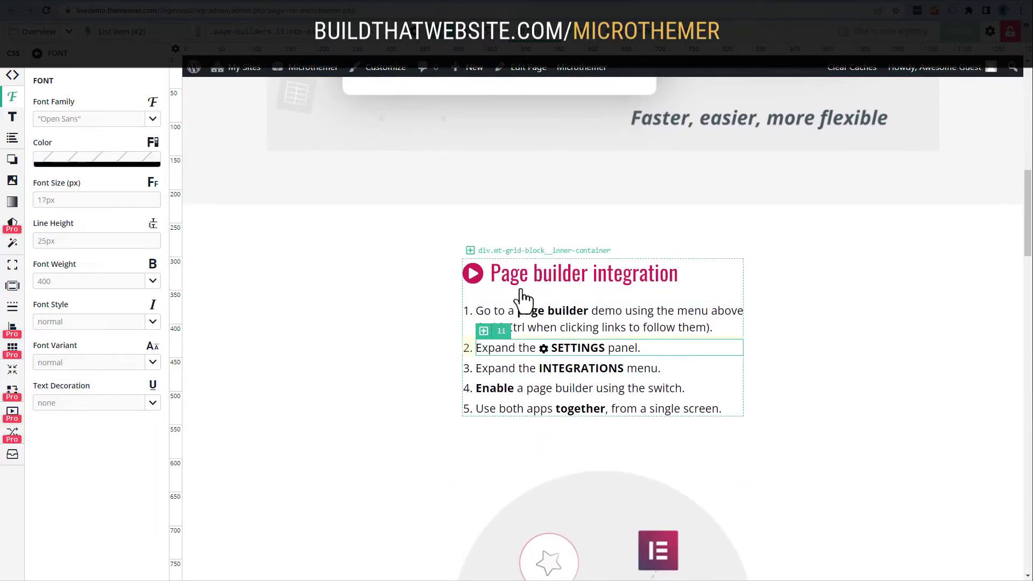
{"action": "left_click", "coordinate": [523, 287]}
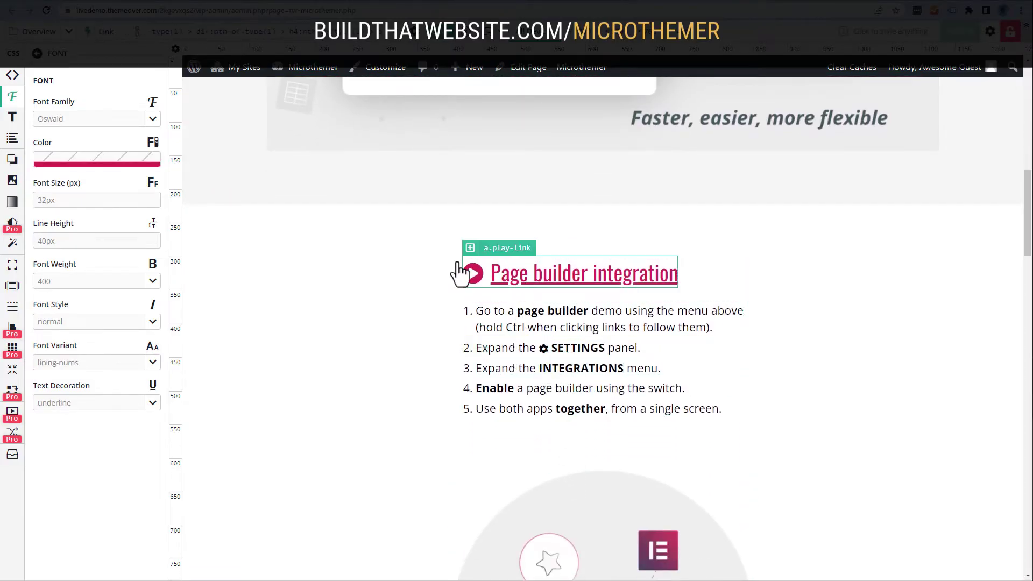
{"action": "left_click", "coordinate": [114, 159]}
{"action": "left_click", "coordinate": [150, 252]}
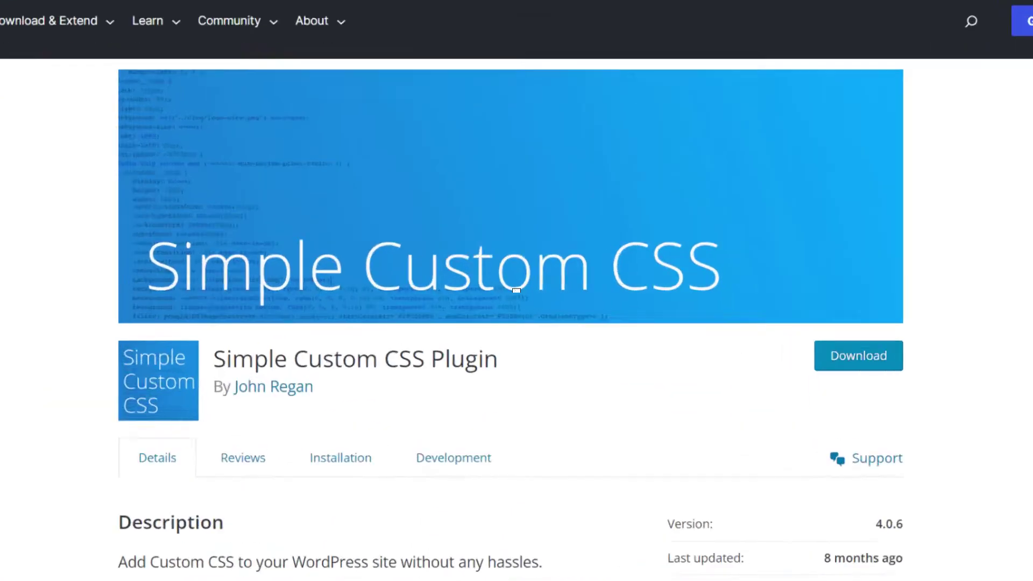
Open the Customizer's Simple Custom CSS section and scroll through its post grid rules
{"action": "scroll", "coordinate": [512, 350], "scroll_direction": "down", "scroll_amount": 7}
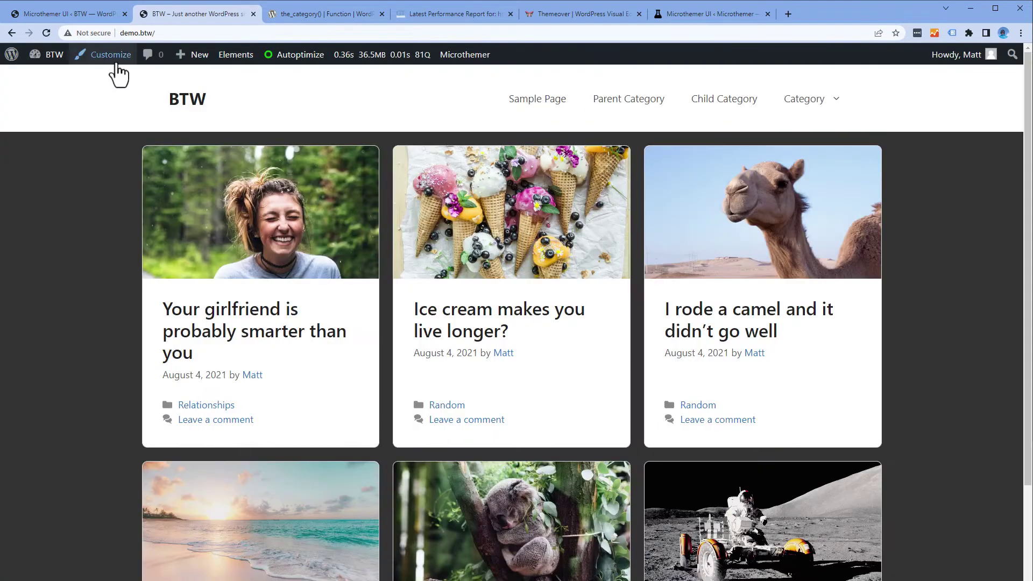
{"action": "left_click", "coordinate": [116, 63]}
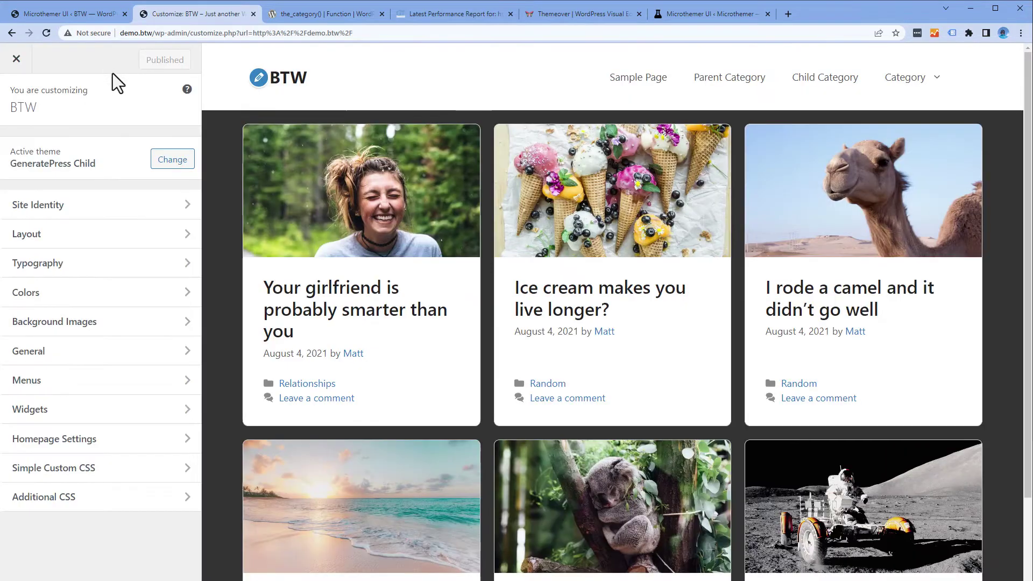
{"action": "left_click", "coordinate": [130, 474]}
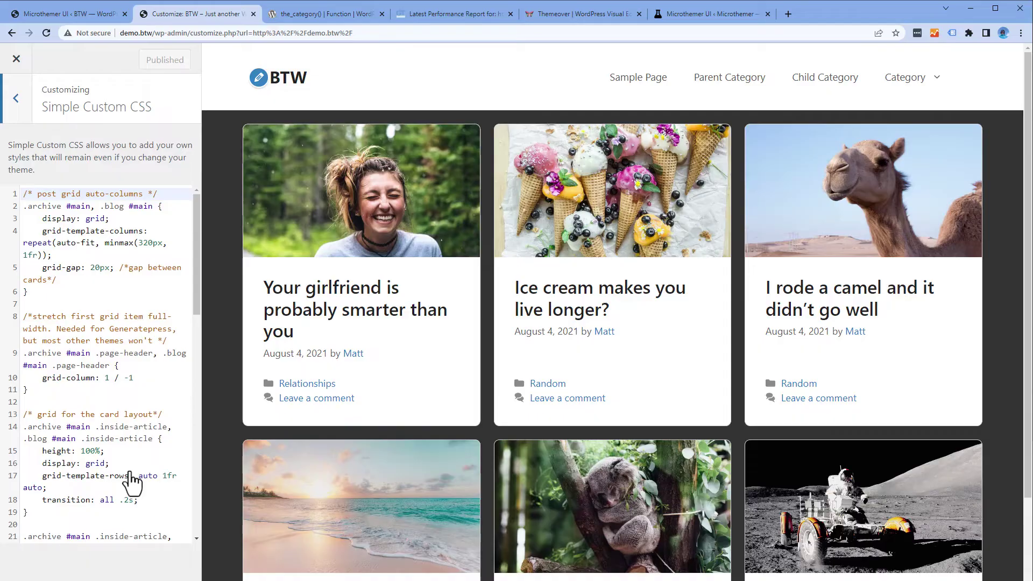
{"action": "scroll", "coordinate": [130, 482], "scroll_direction": "down", "scroll_amount": 12}
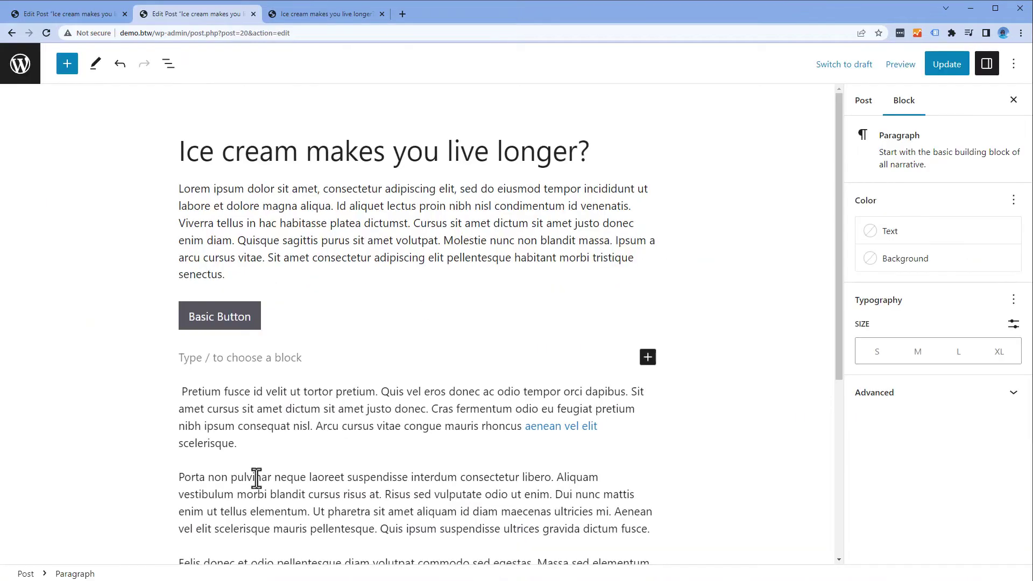
Insert a Custom HTML block with <style> tags split onto separate lines above the Pretium paragraph
{"action": "type", "text": "/h"}
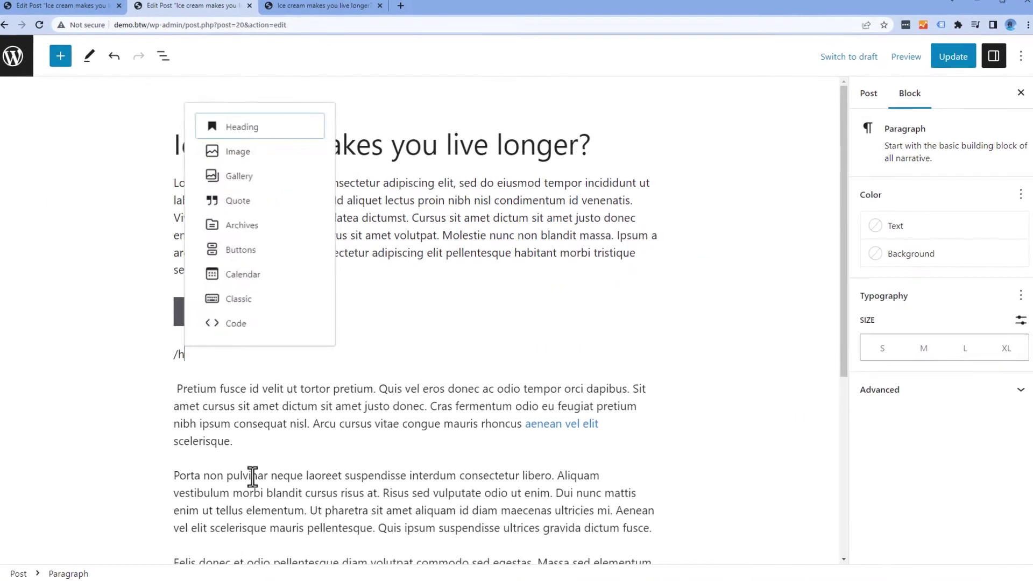
{"action": "type", "text": "tml"}
{"action": "key", "text": "Return"}
{"action": "type", "text": "<style></style>"}
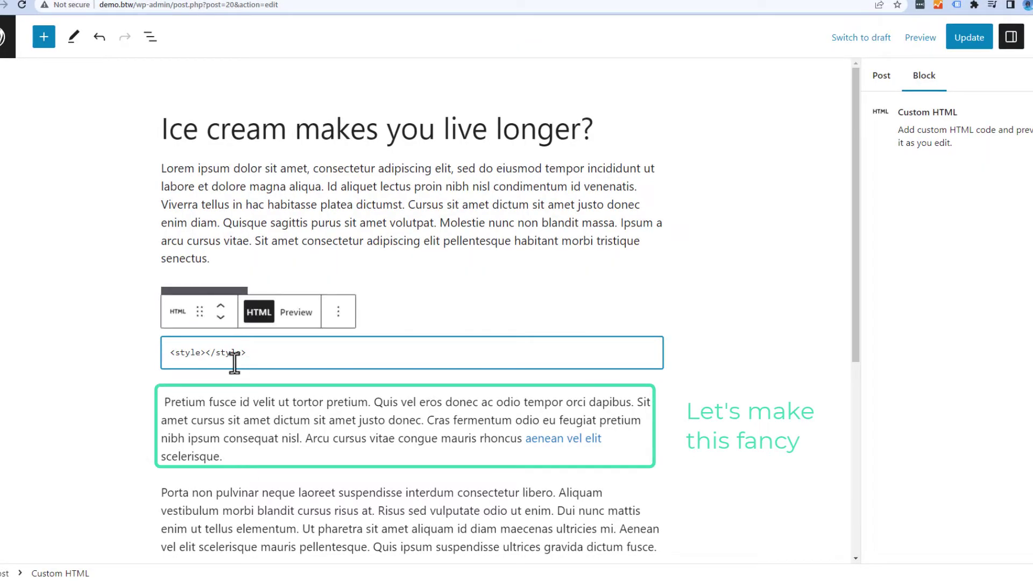
{"action": "left_click", "coordinate": [205, 352]}
{"action": "key", "text": "Return"}
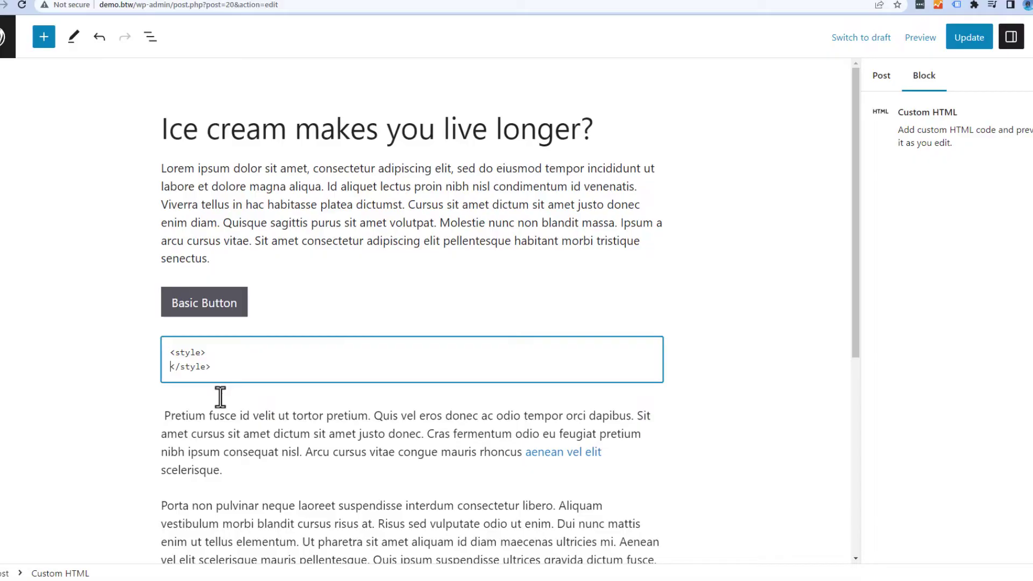
{"action": "key", "text": "Return"}
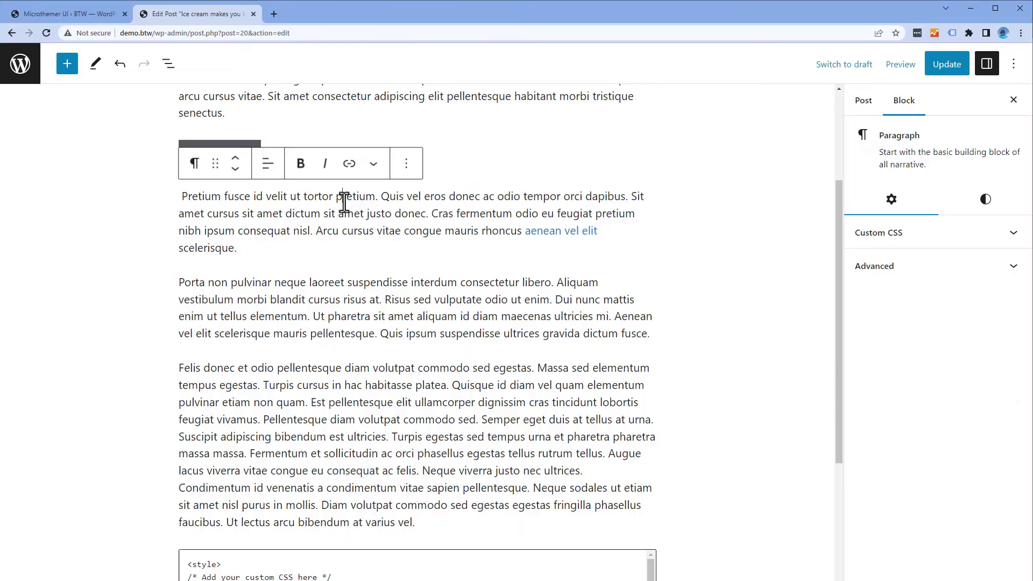
In the paragraph's Custom CSS, add a background-image declaration and an #e5feeb background colour
{"action": "left_click", "coordinate": [897, 245]}
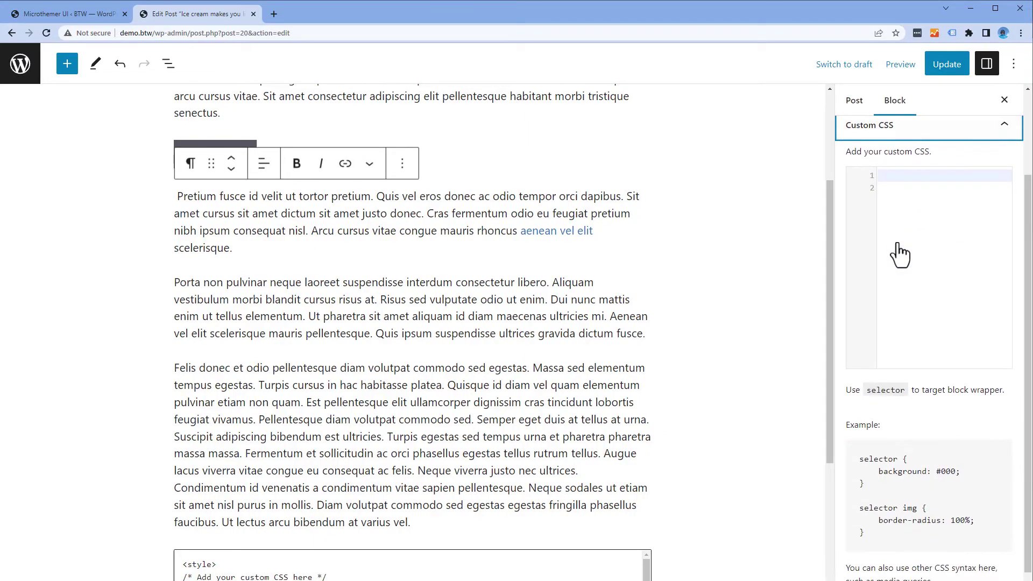
{"action": "left_click", "coordinate": [896, 187]}
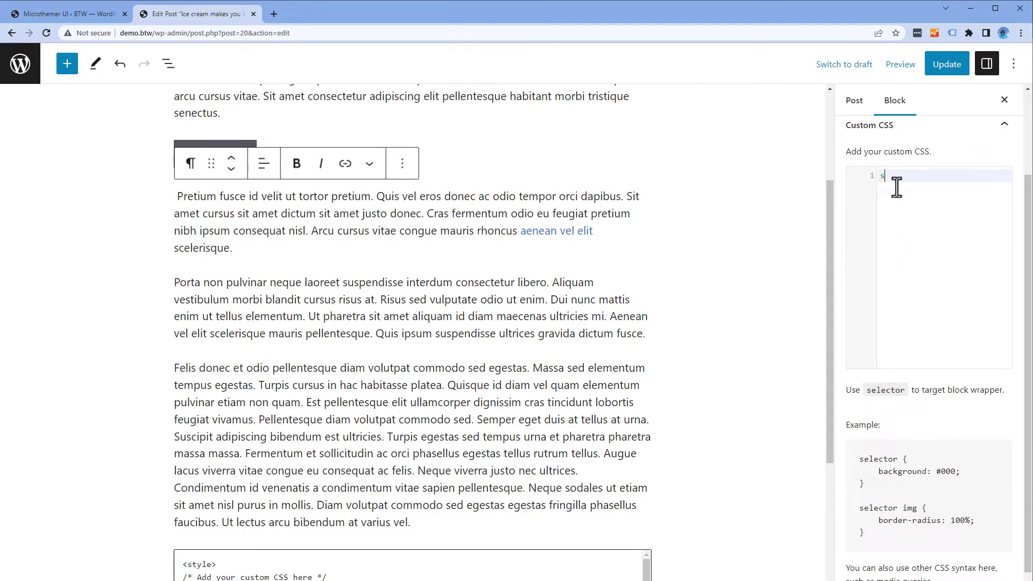
{"action": "key", "text": "Return"}
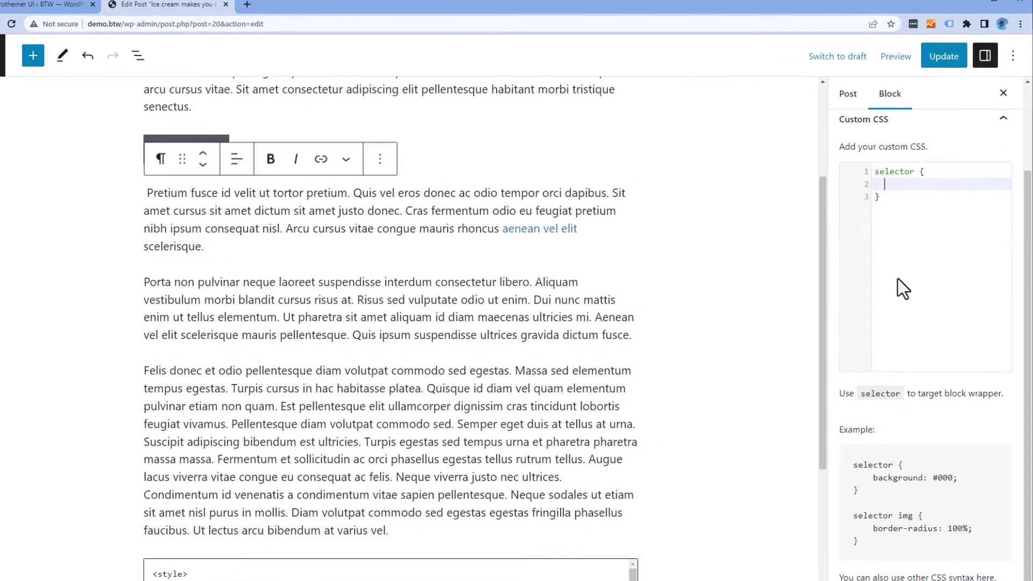
{"action": "type", "text": "backgroun"}
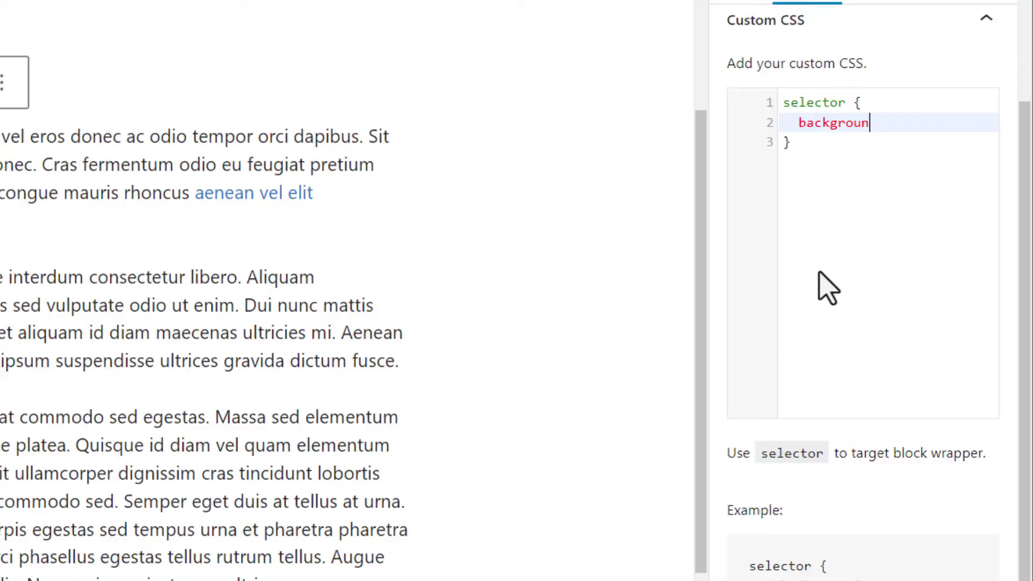
{"action": "type", "text": "d-image: url("}
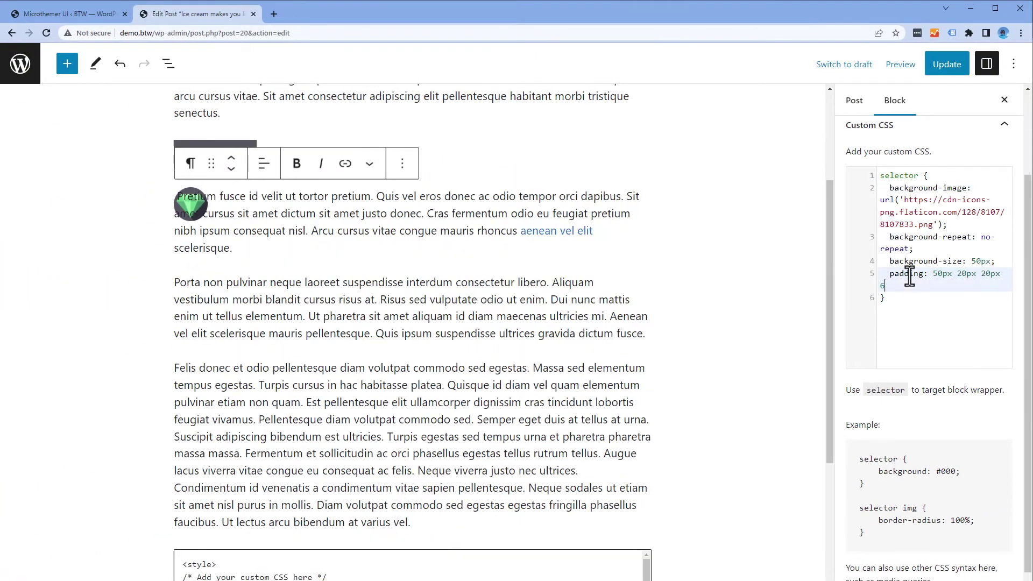
{"action": "type", "text": "0px;"}
{"action": "key", "text": "Return"}
{"action": "type", "text": "back"}
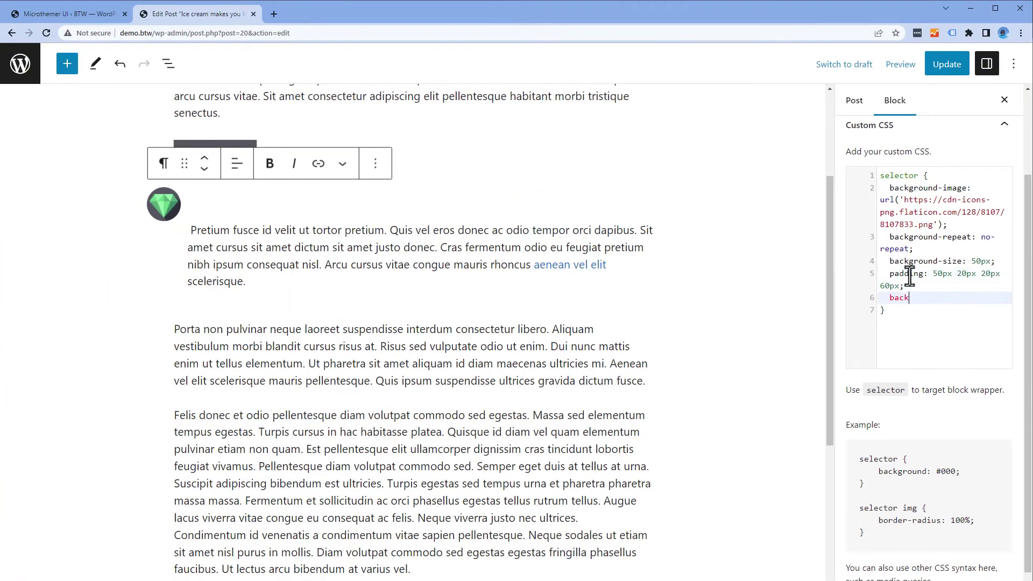
{"action": "type", "text": "ground-color: #e5feeb;"}
{"action": "key", "text": "Return"}
{"action": "type", "text": "box-sizing: content-b"}
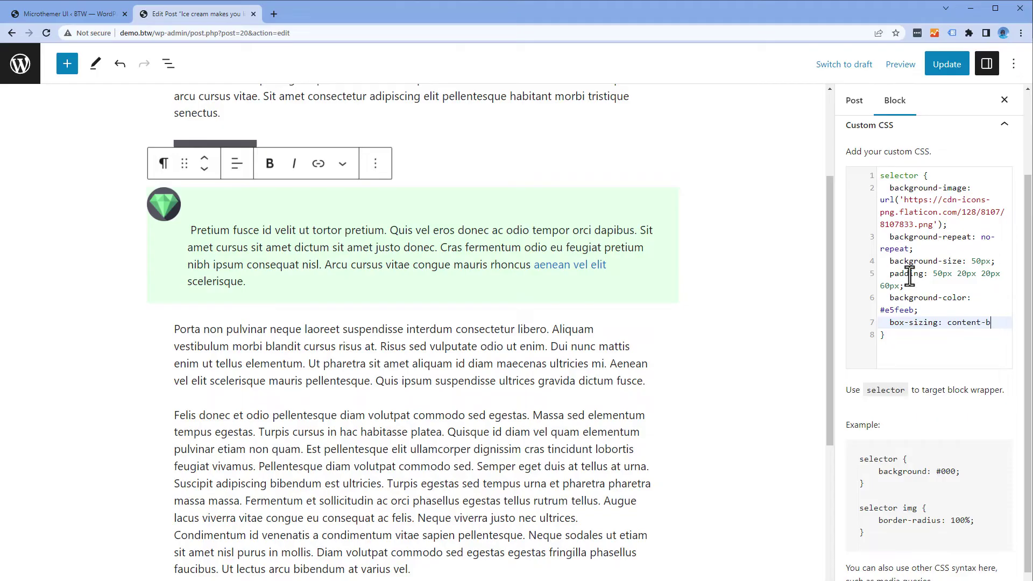